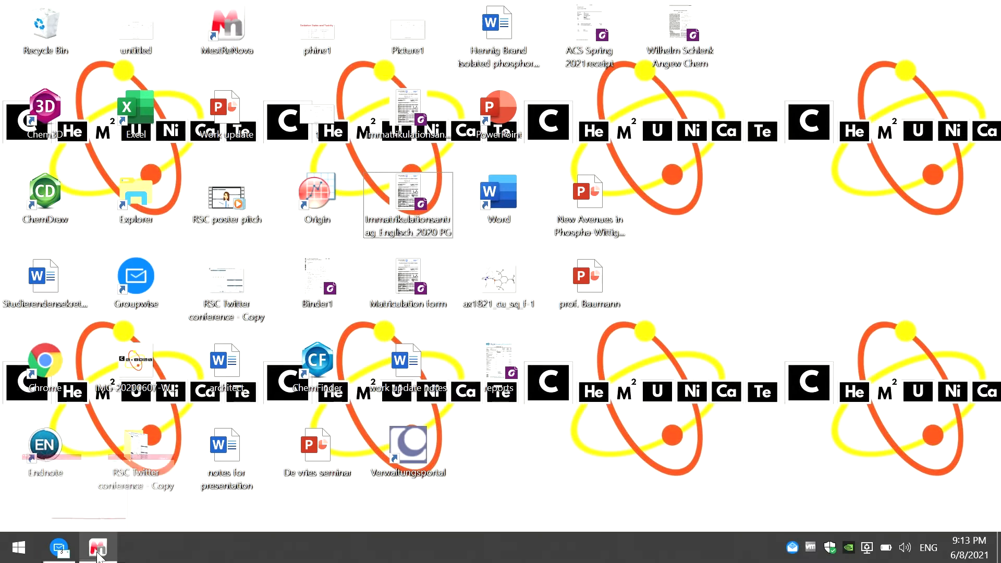
# Step: Switch to MestReNova and display the spectrum 210527.f30a.202, followed by 210527.f30a.201
pyautogui.moveTo(97, 553)
pyautogui.click(87, 513)
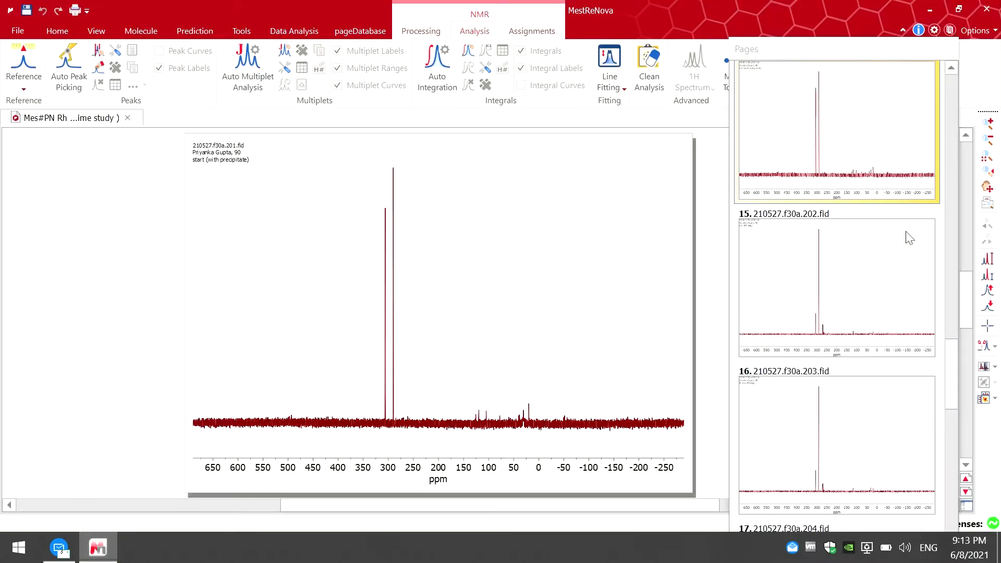
pyautogui.click(832, 243)
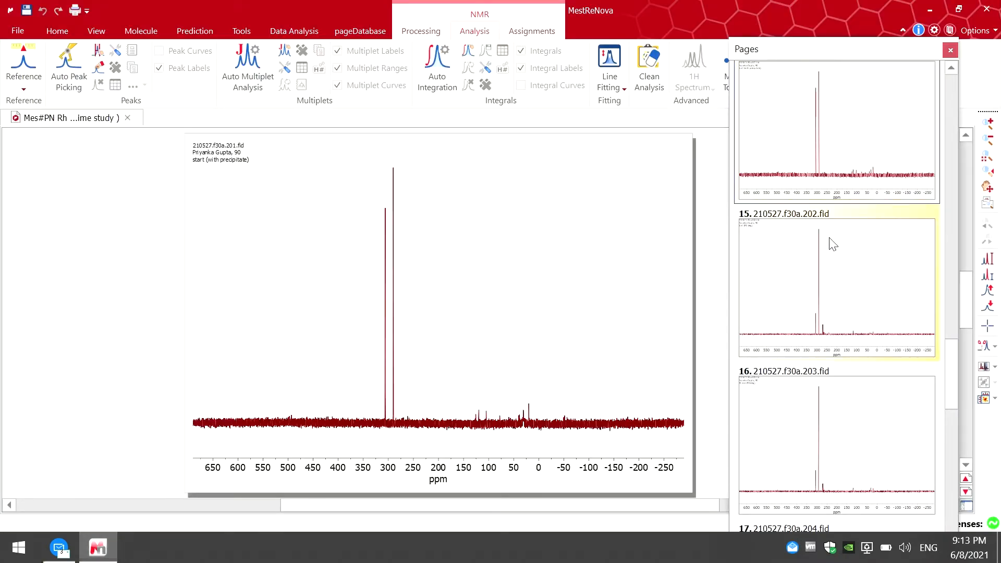
pyautogui.scroll(-5, 856, 317)
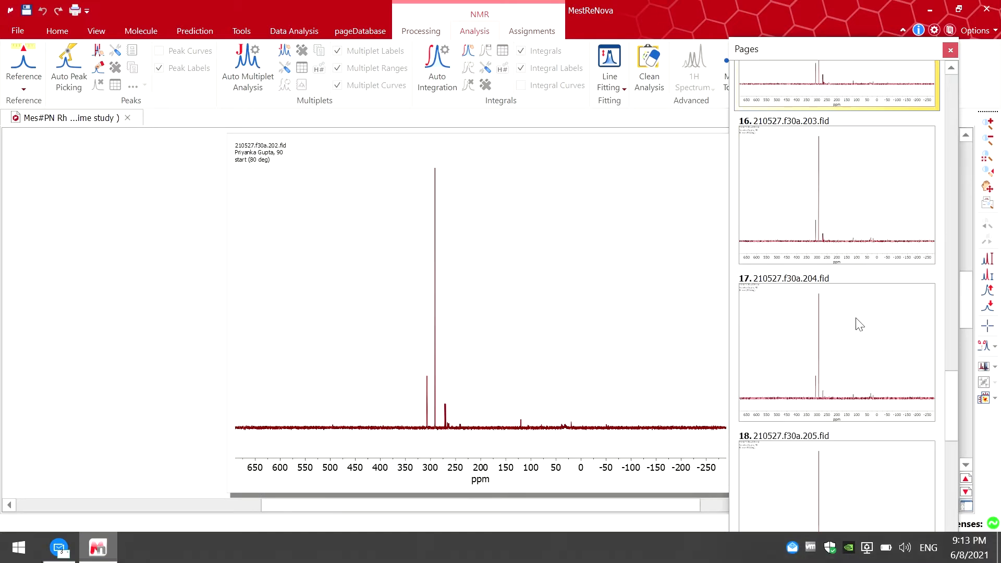
pyautogui.scroll(5, 866, 379)
pyautogui.scroll(3, 868, 384)
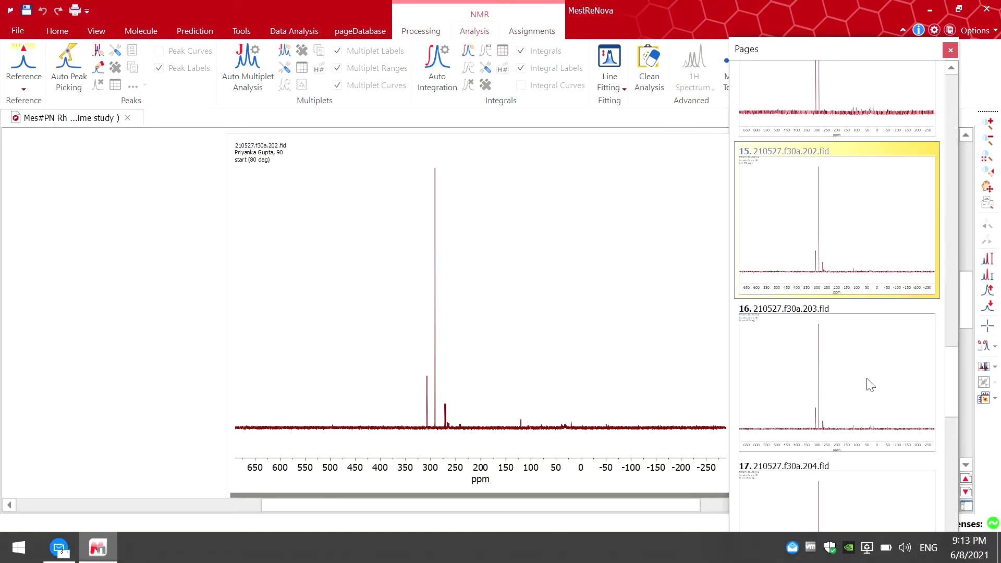
pyautogui.click(831, 261)
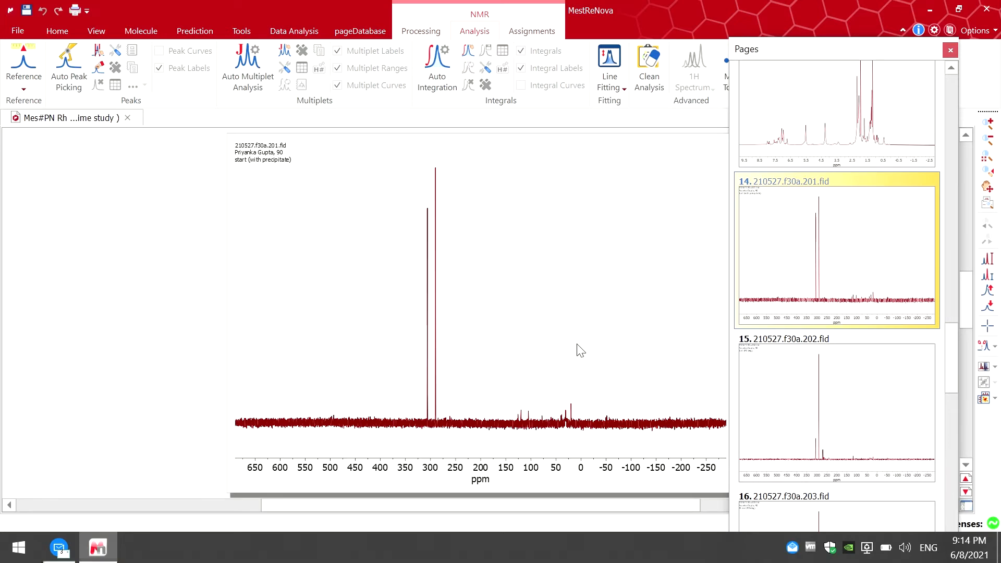
# Step: Stack the 210527.f30a spectra 201, 202, 204, 205, 206, 208, 209 and 210 together
pyautogui.scroll(-1, 816, 268)
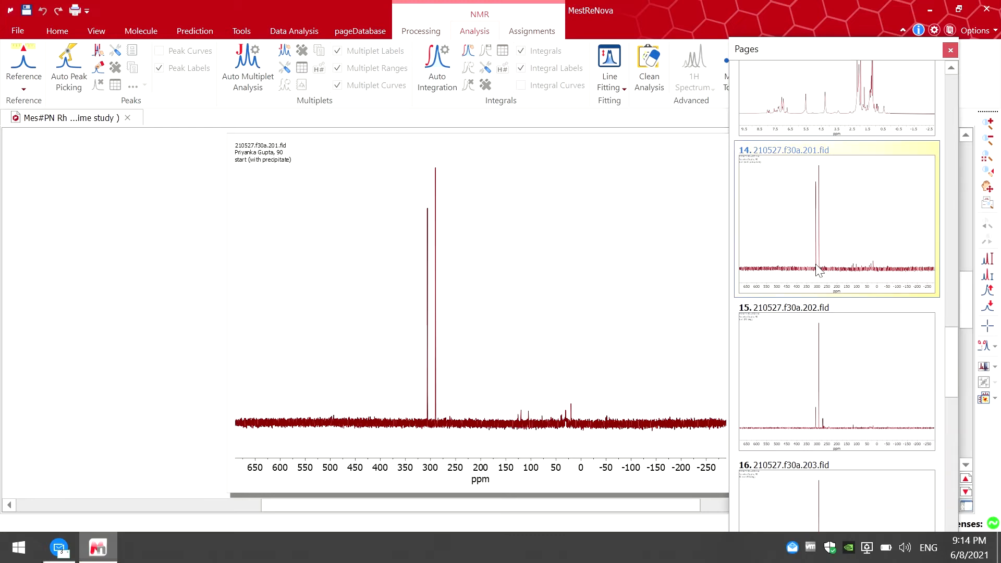
pyautogui.scroll(-2, 819, 271)
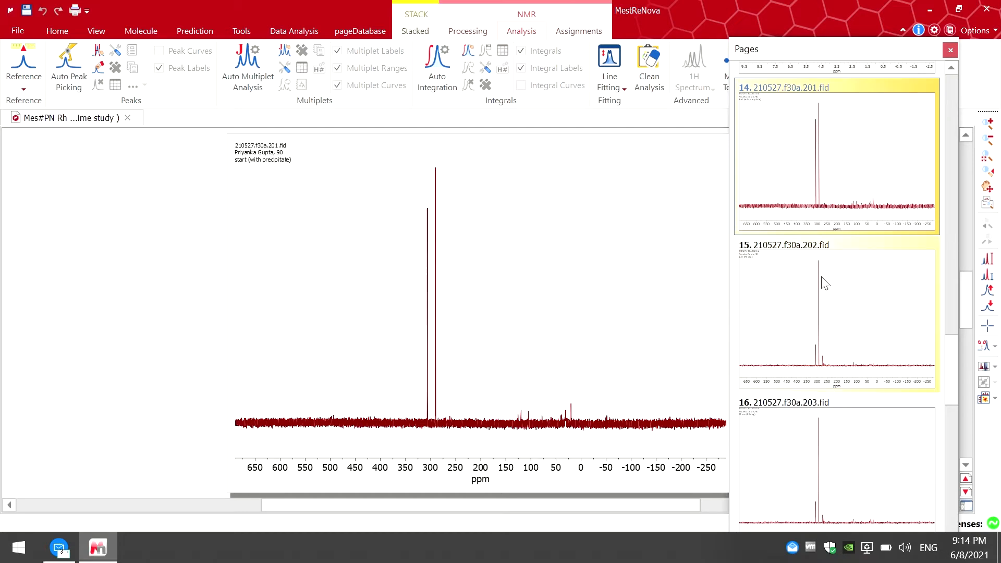
pyautogui.scroll(-10, 821, 282)
pyautogui.keyDown('ctrl'); pyautogui.click(808, 136); pyautogui.keyUp('ctrl')
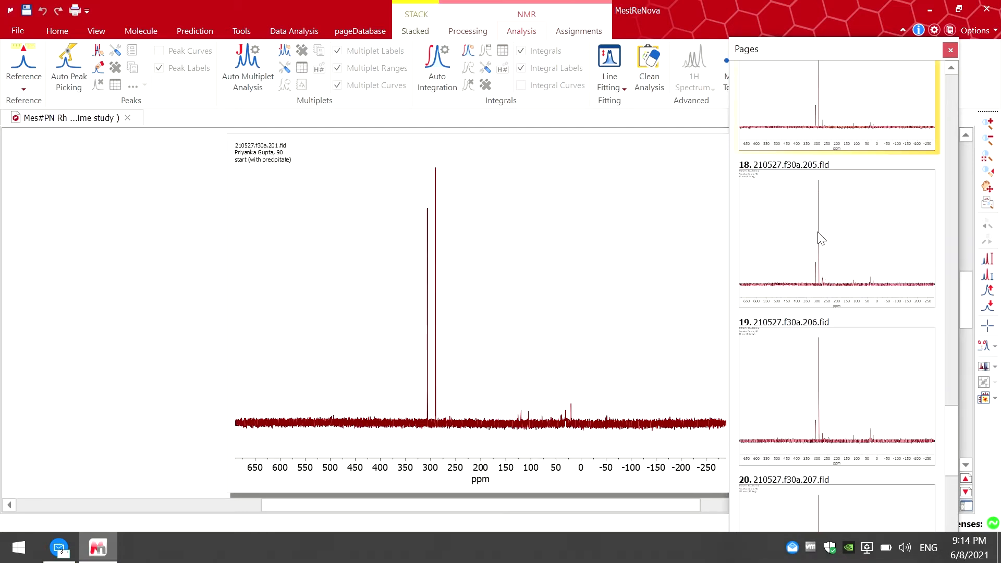
pyautogui.keyDown('ctrl'); pyautogui.click(817, 233); pyautogui.keyUp('ctrl')
pyautogui.keyDown('ctrl'); pyautogui.click(838, 366); pyautogui.keyUp('ctrl')
pyautogui.scroll(-10, 844, 308)
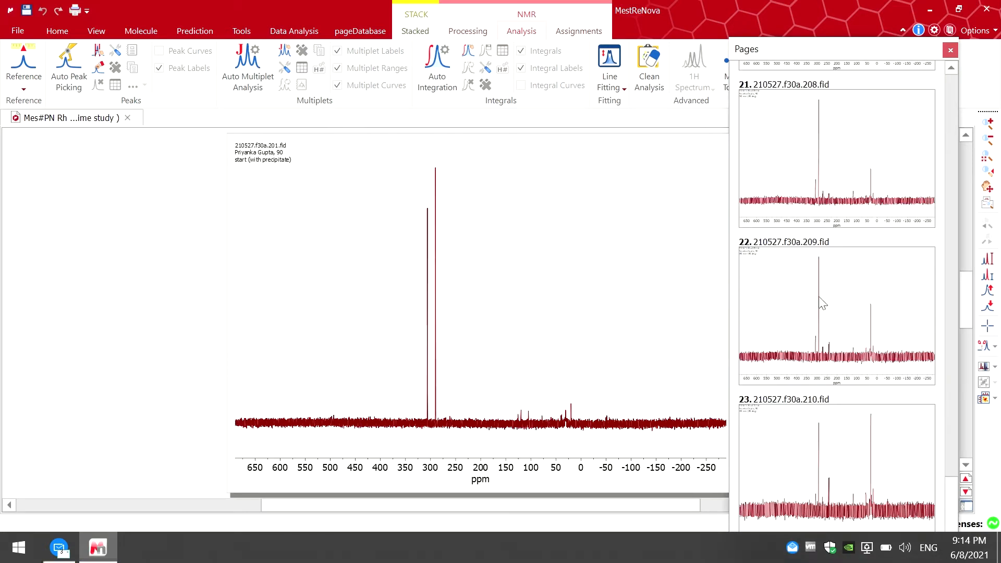
pyautogui.keyDown('ctrl'); pyautogui.click(780, 180); pyautogui.keyUp('ctrl')
pyautogui.keyDown('ctrl'); pyautogui.click(837, 340); pyautogui.keyUp('ctrl')
pyautogui.keyDown('ctrl'); pyautogui.click(834, 443); pyautogui.keyUp('ctrl')
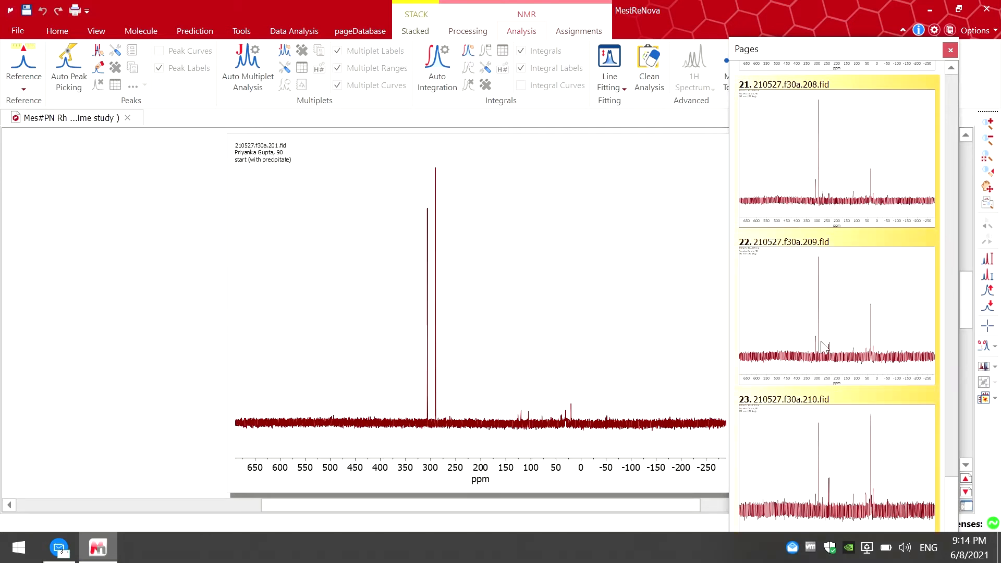
pyautogui.keyDown('ctrl'); pyautogui.click(825, 348); pyautogui.keyUp('ctrl')
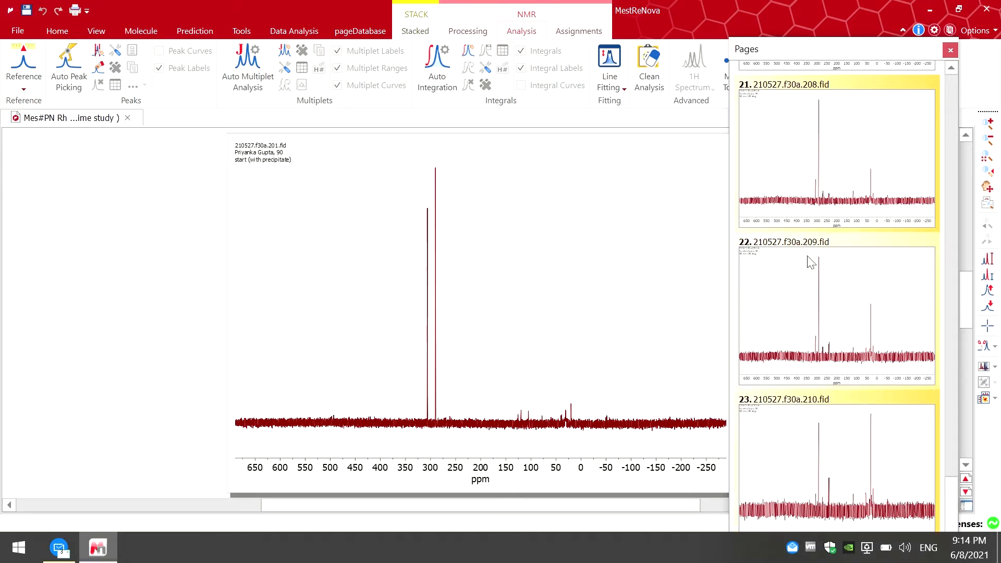
pyautogui.keyDown('ctrl'); pyautogui.click(877, 262); pyautogui.keyUp('ctrl')
pyautogui.keyDown('ctrl'); pyautogui.click(861, 223); pyautogui.keyUp('ctrl')
pyautogui.keyDown('ctrl'); pyautogui.click(741, 125); pyautogui.keyUp('ctrl')
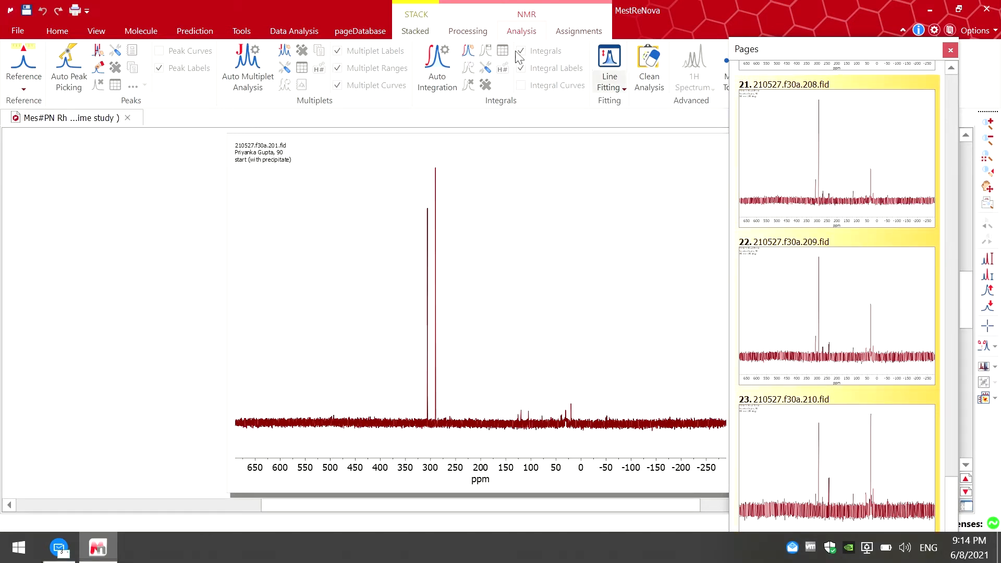
pyautogui.click(415, 32)
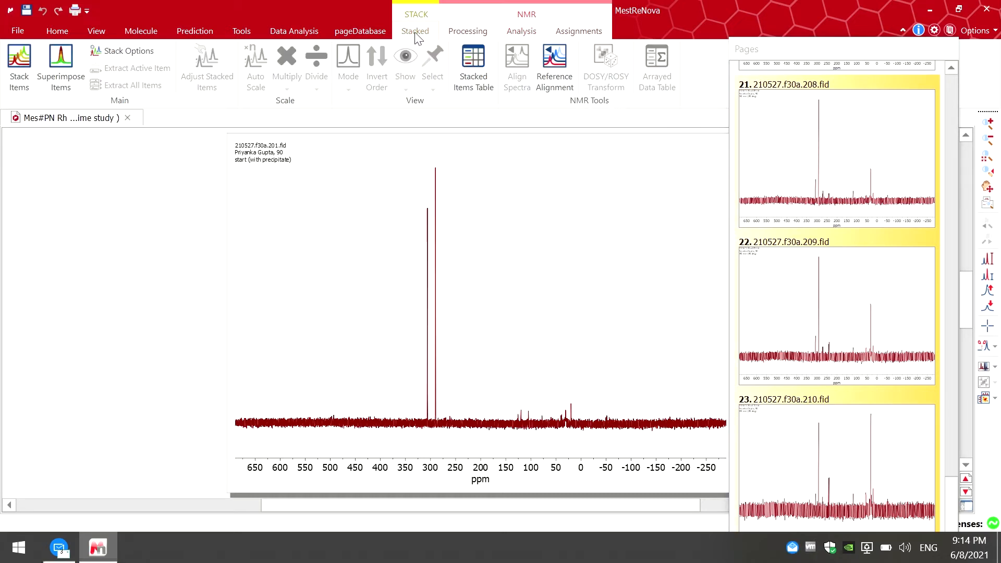
pyautogui.click(18, 83)
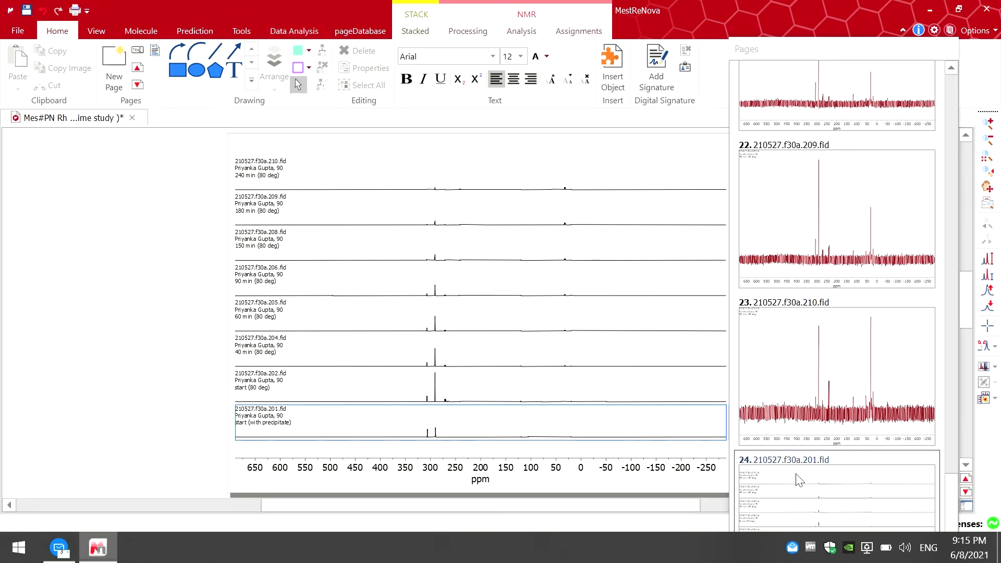
# Step: Create an integrals graph from the stacked spectra page, integrating the region from about 319.07 to 296.06 ppm
pyautogui.click(824, 503)
pyautogui.scroll(-3, 824, 502)
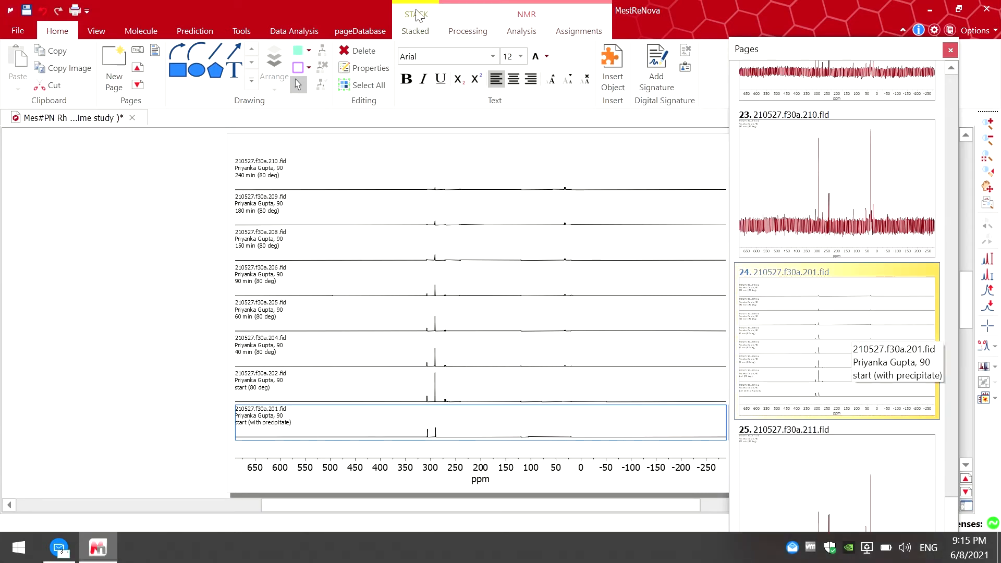
pyautogui.click(292, 32)
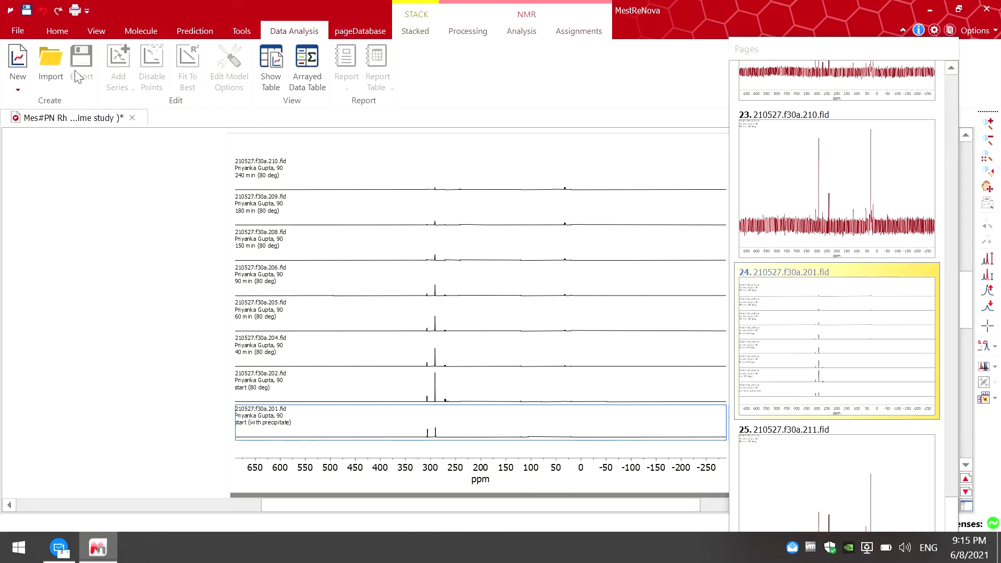
pyautogui.click(16, 86)
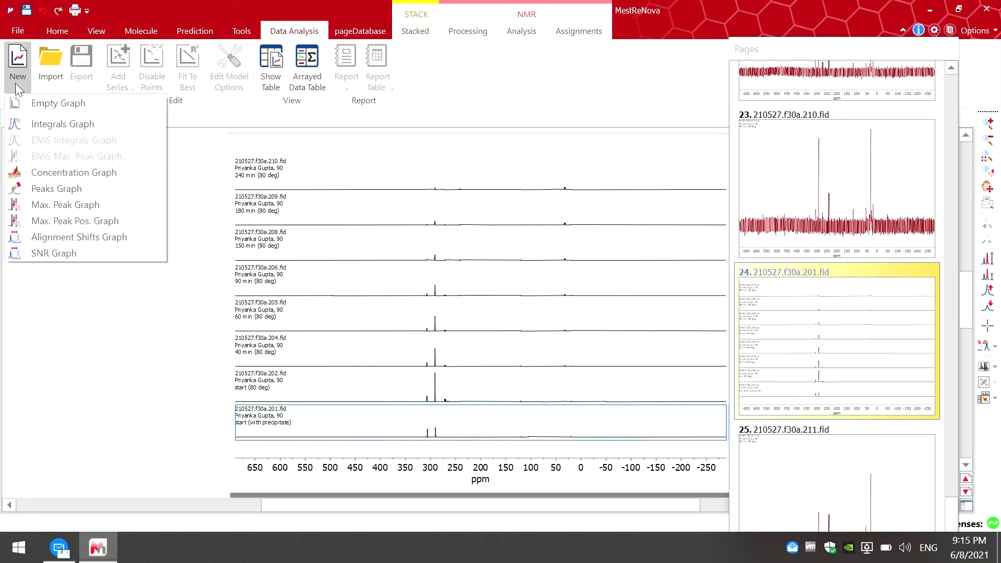
pyautogui.click(64, 125)
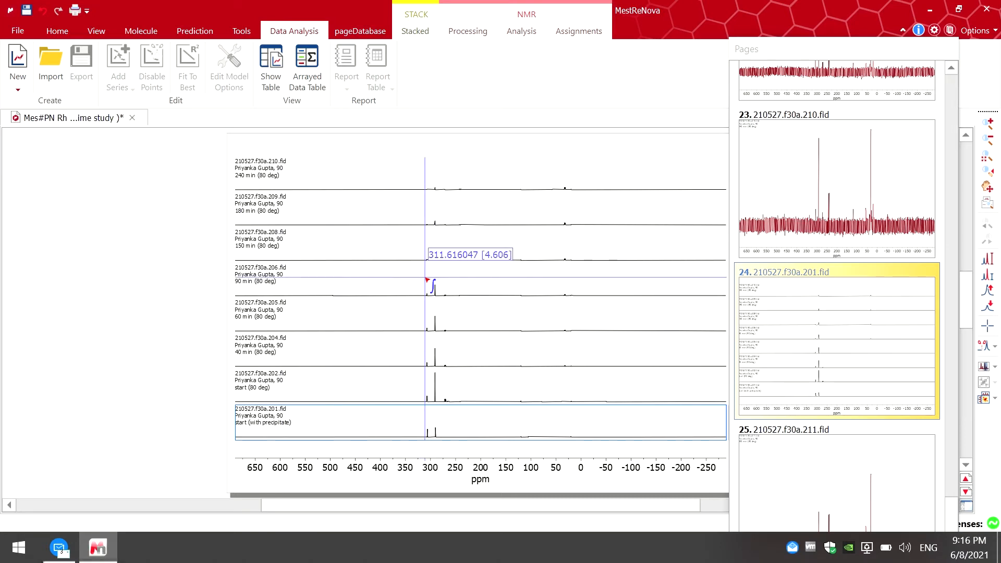
pyautogui.moveTo(424, 279); pyautogui.dragTo(434, 283)
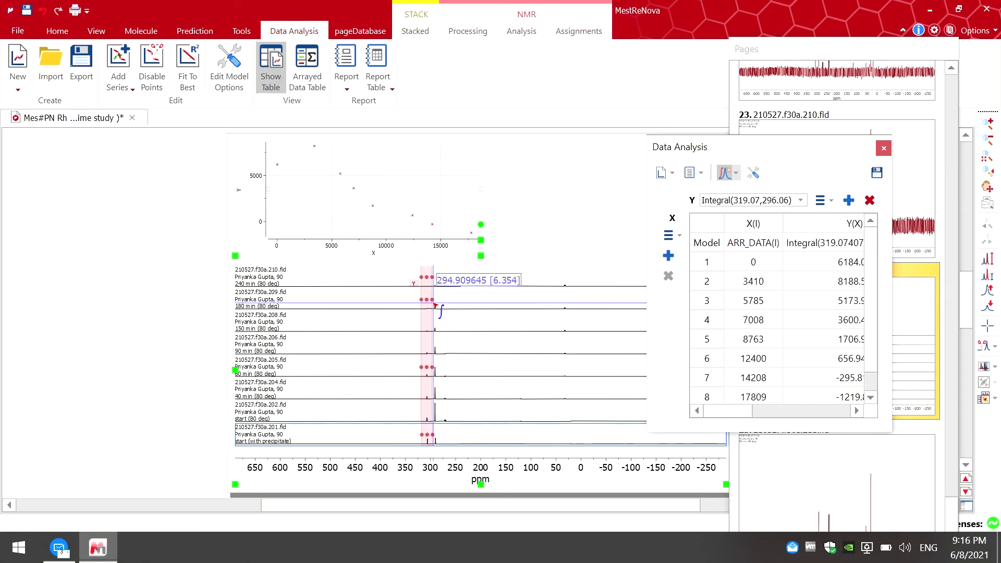
# Step: Add two more integral regions to the graph, from about 295.79 to 282.52 ppm and from about 43.30 to 21.27 ppm
pyautogui.moveTo(435, 304); pyautogui.dragTo(440, 307)
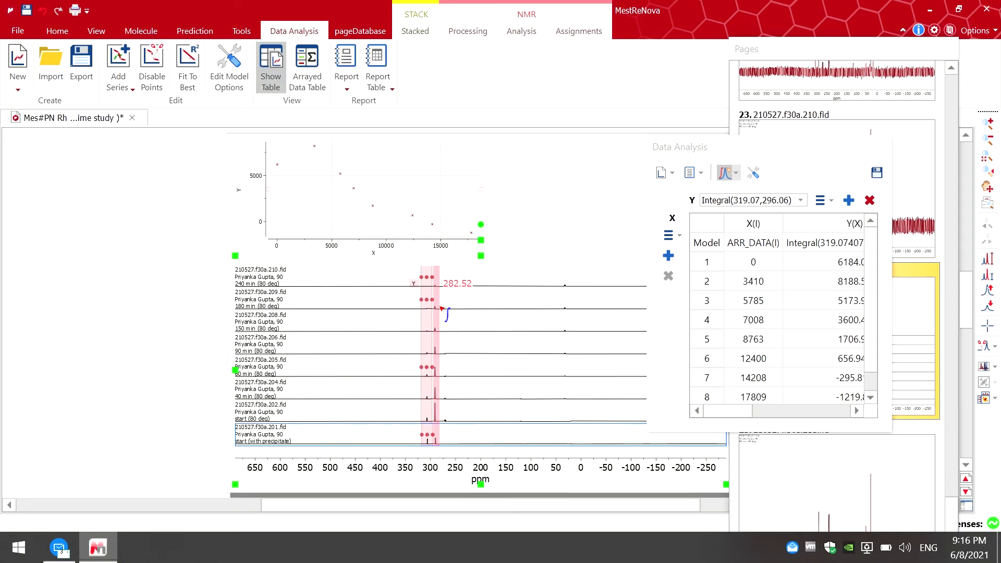
pyautogui.moveTo(440, 307); pyautogui.dragTo(440, 307)
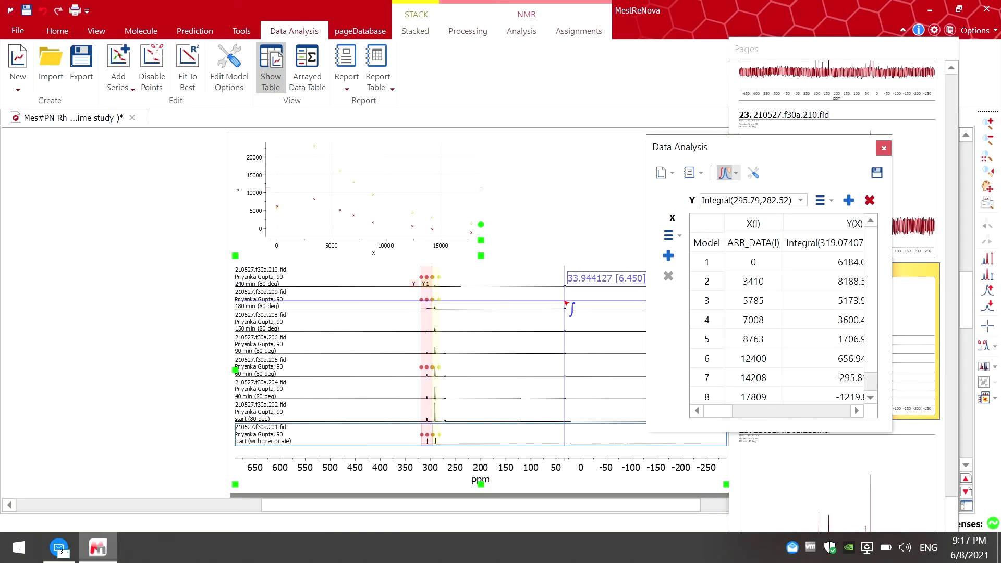
pyautogui.moveTo(561, 301); pyautogui.dragTo(570, 303)
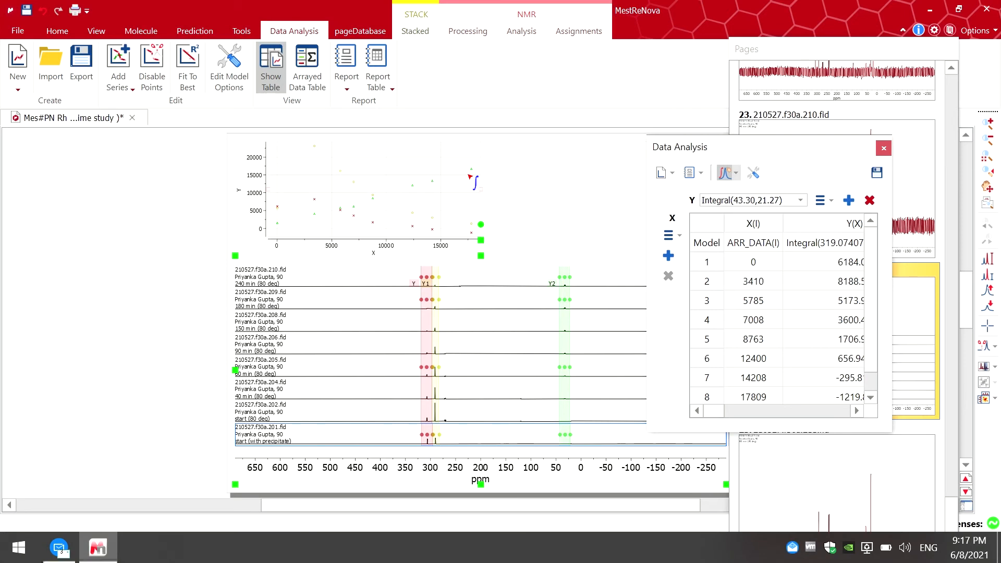
# Step: Close the Data Analysis table and select the integrals graph above the stacked spectra
pyautogui.click(883, 148)
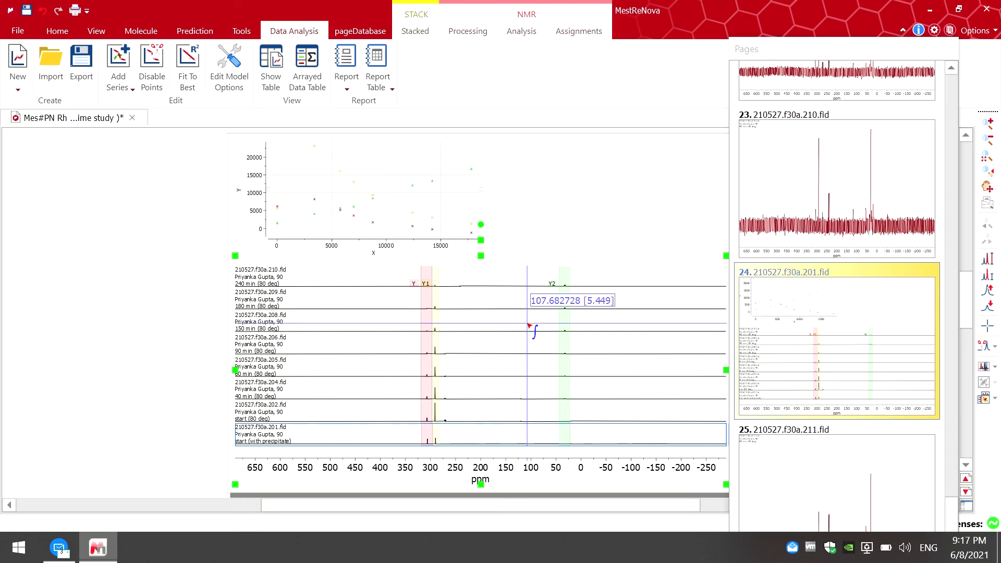
pyautogui.click(407, 224)
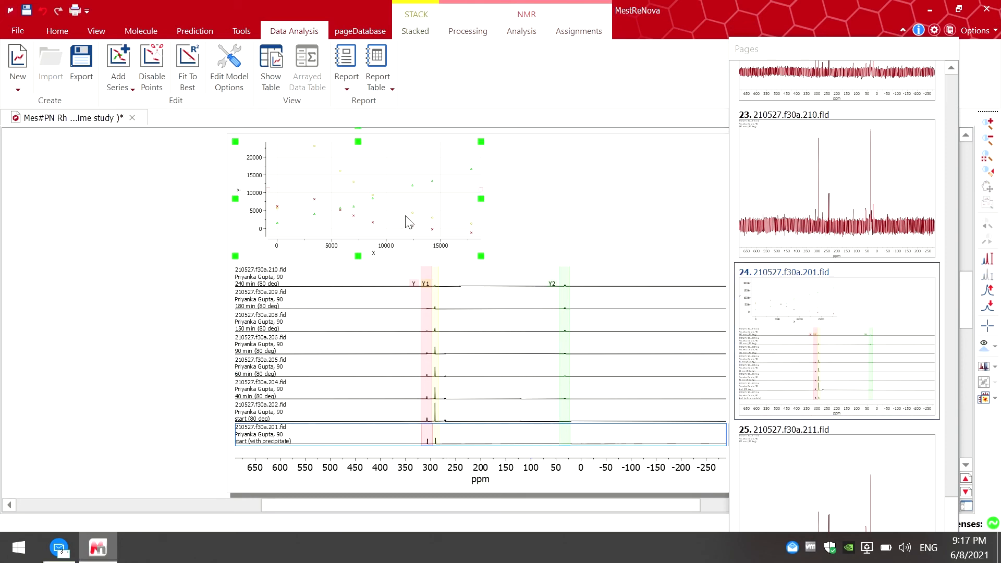